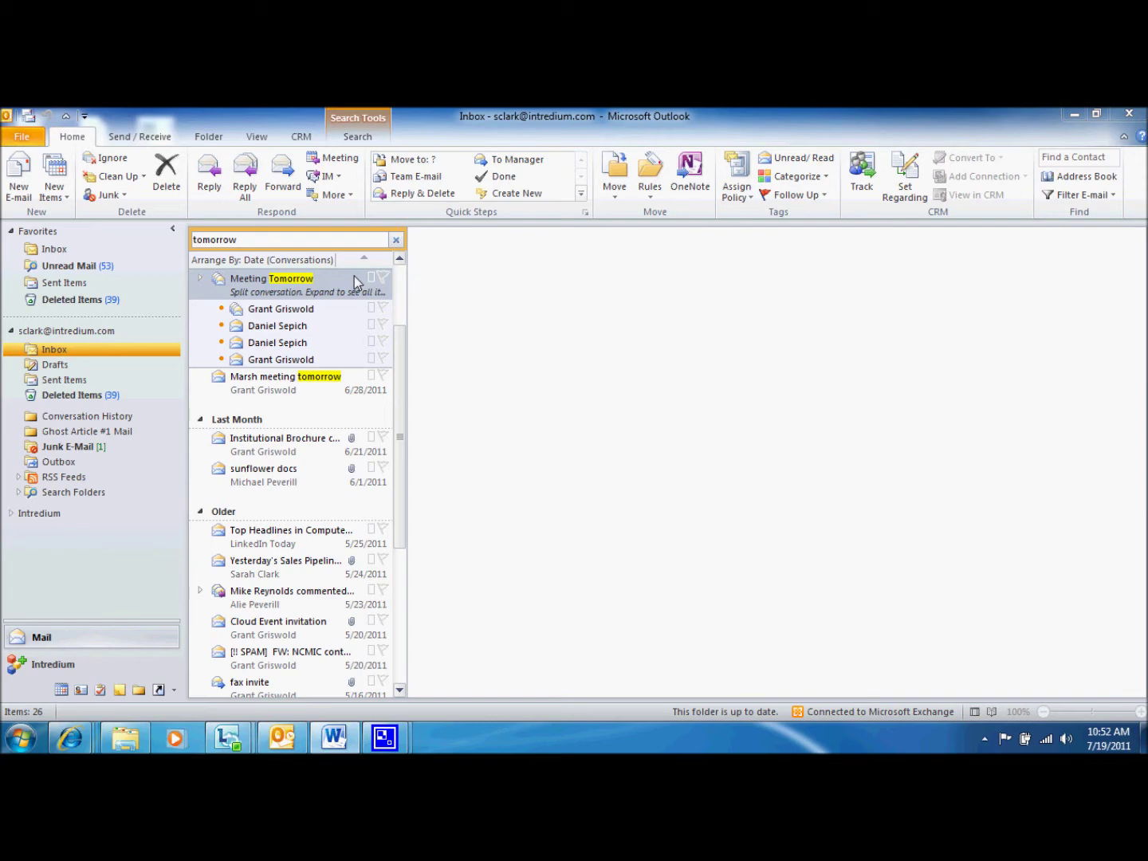
pyautogui.click(340, 165)
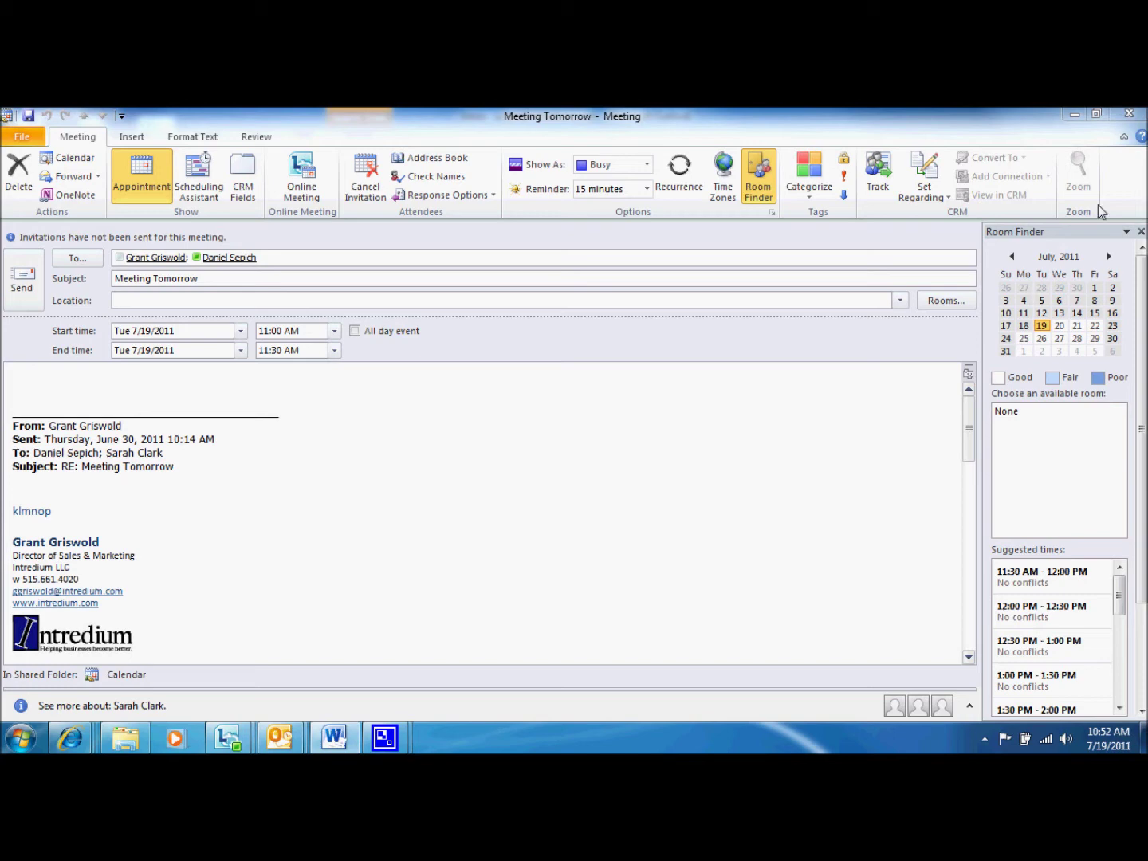
# Step: Bring the new 'Meeting Tomorrow' request window, 11:00–11:30 AM, into focus
pyautogui.click(718, 262)
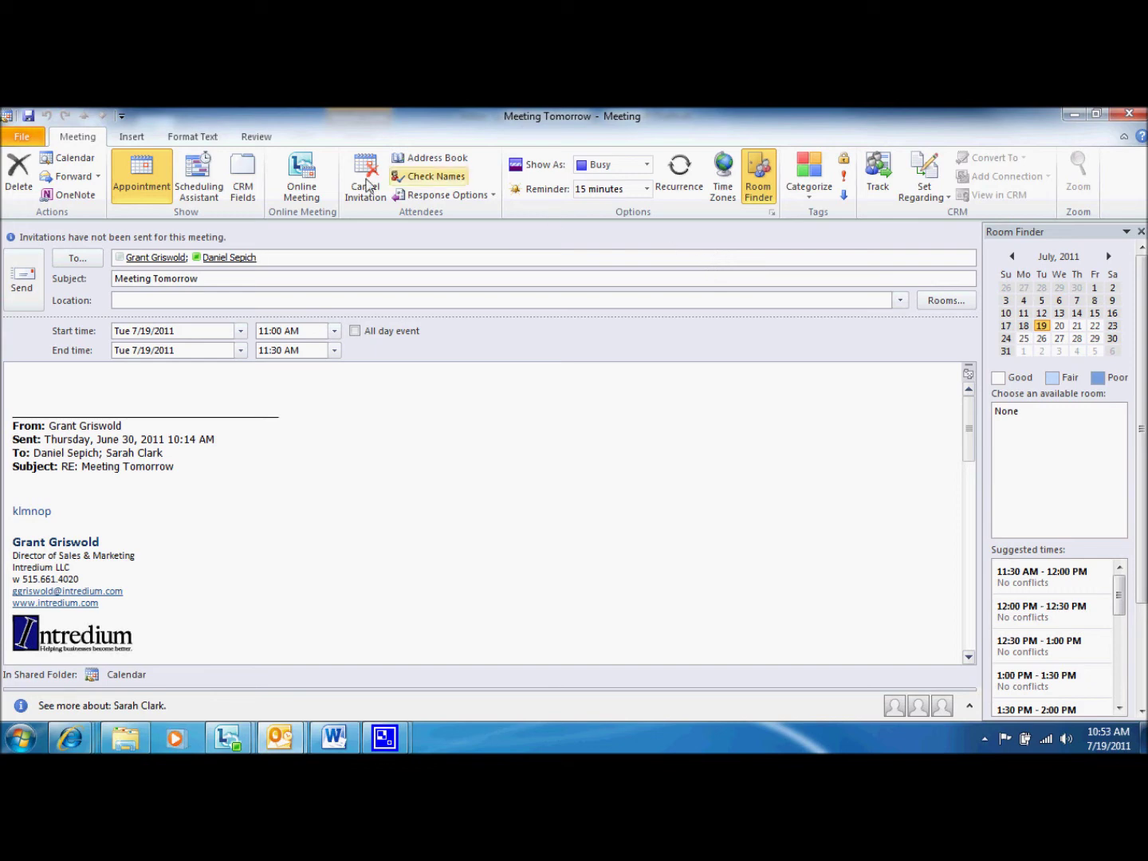
# Step: Make the request an Online Meeting and copy its join URL to the clipboard
pyautogui.click(319, 179)
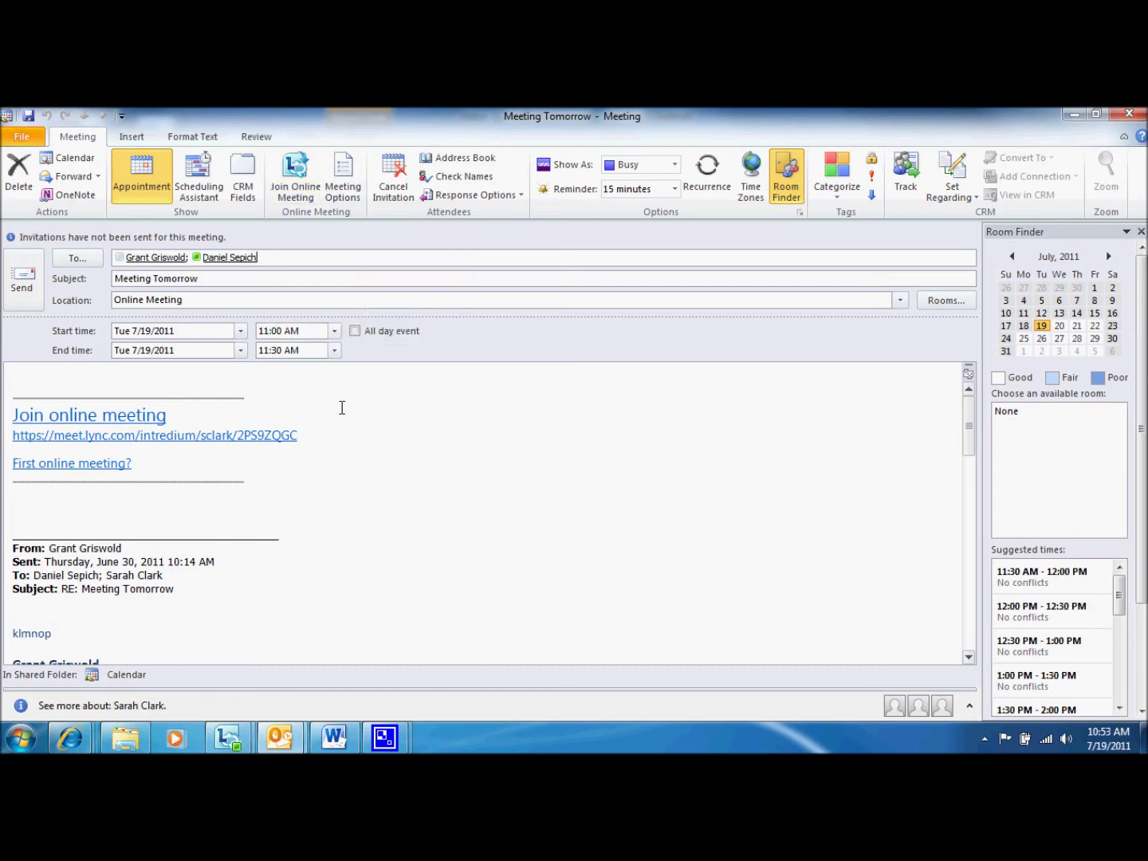
pyautogui.tripleClick(298, 435)
pyautogui.hotkey('ctrl', 'c')
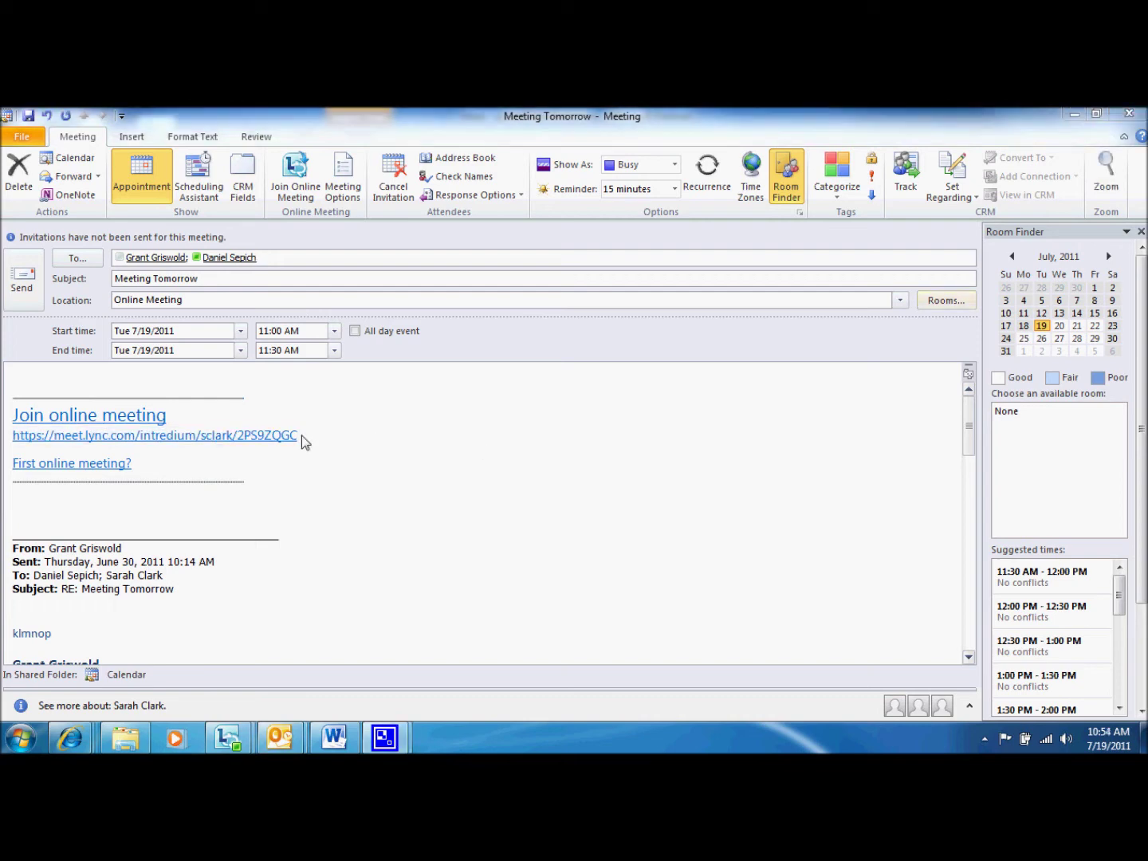
pyautogui.click(434, 444)
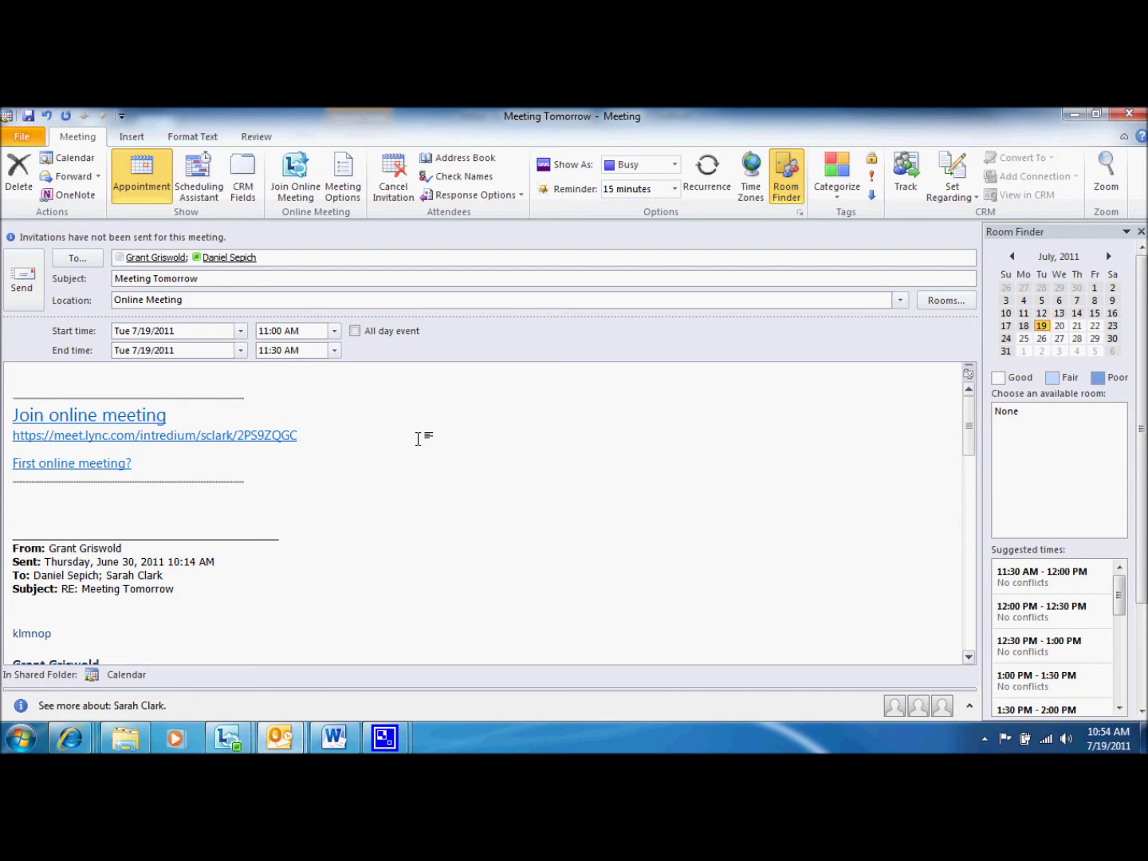
pyautogui.click(410, 434)
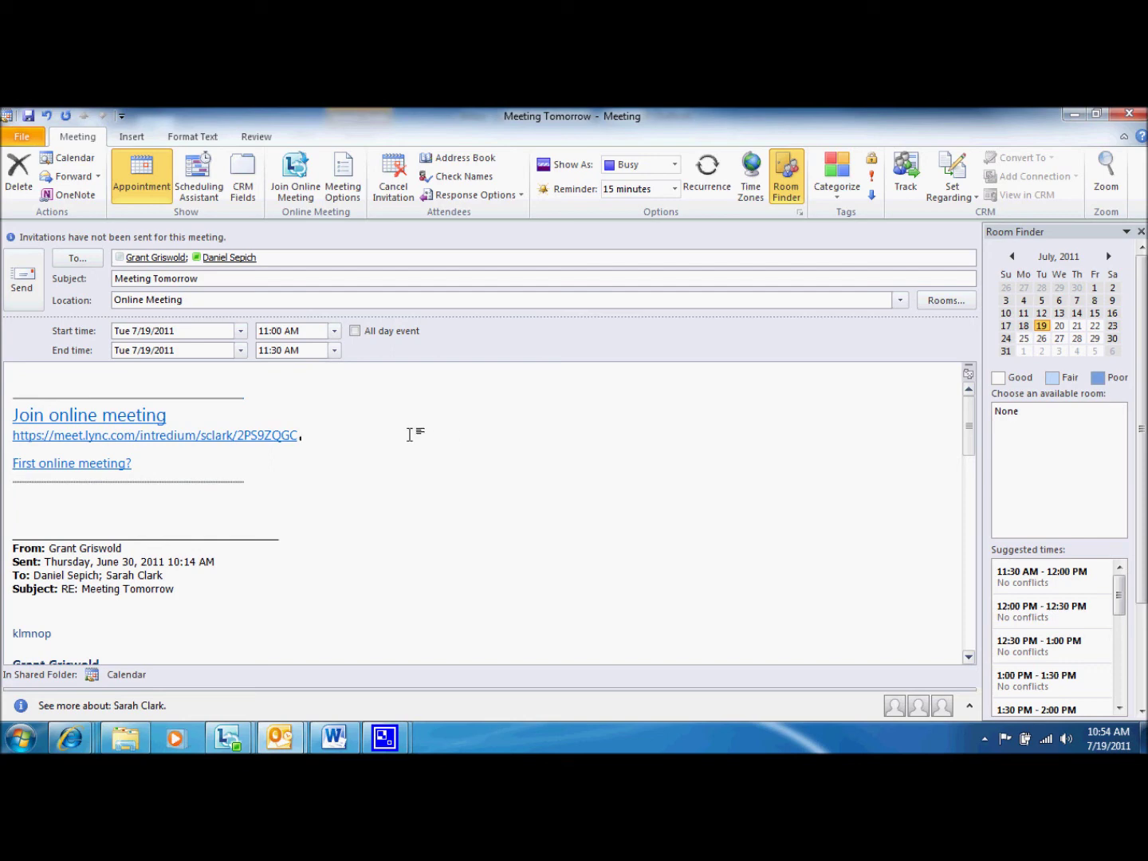